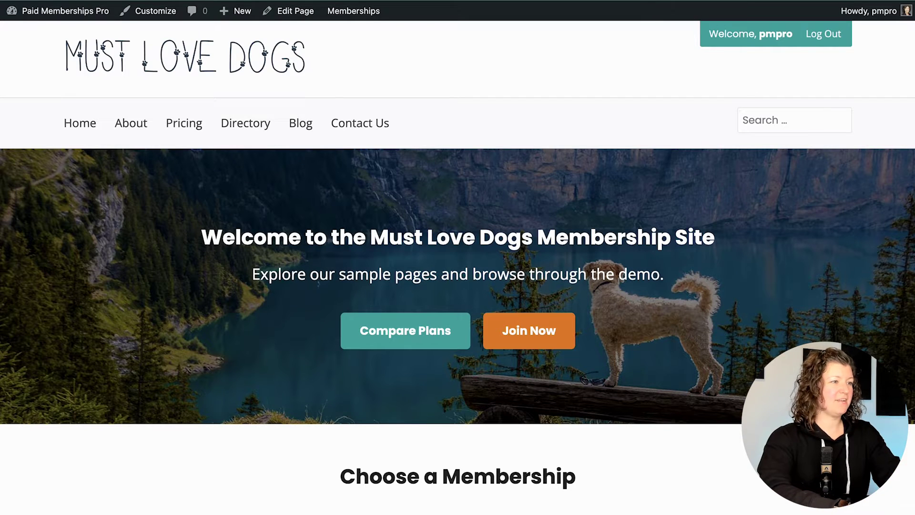
Step: Load the site's /events page, which lists the Puppy Training 101 live workshop
key(Return)
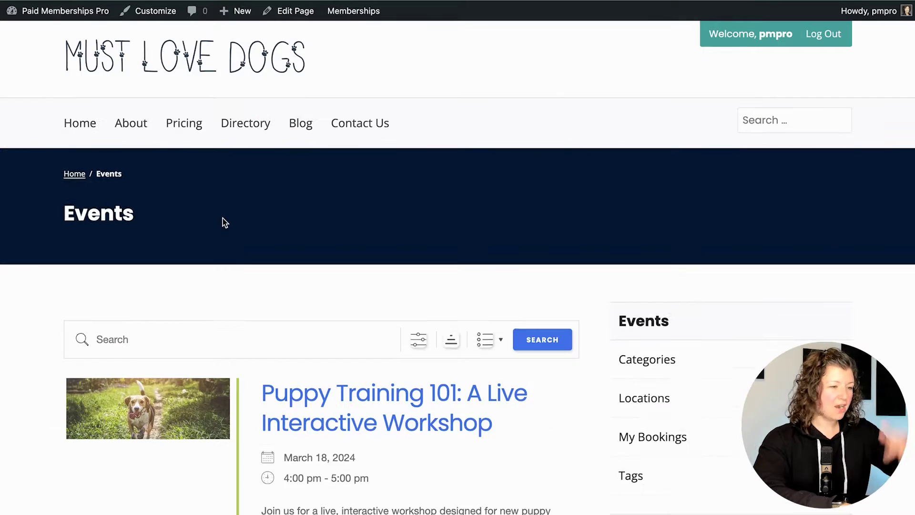
Step: Open the Puppy Training 101 event and scroll through its date and description
scroll(224, 222, down, 5)
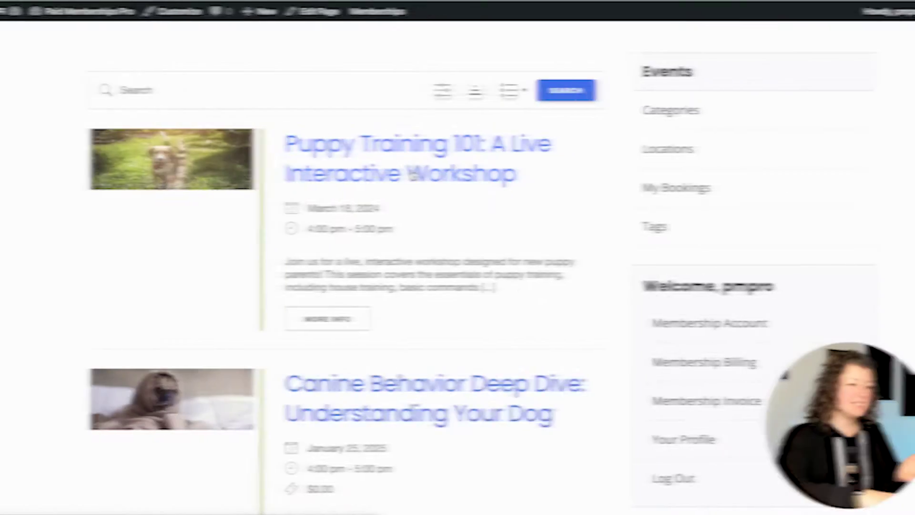
click(408, 184)
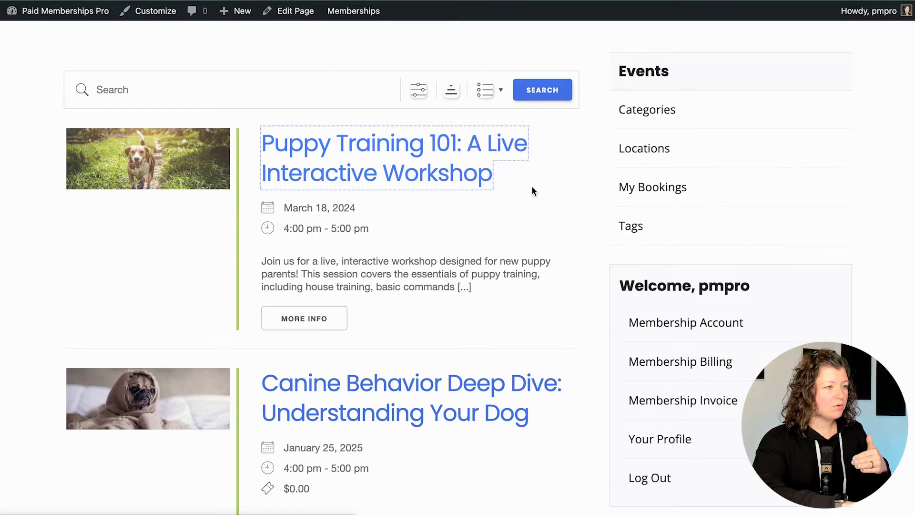
scroll(508, 200, down, 9)
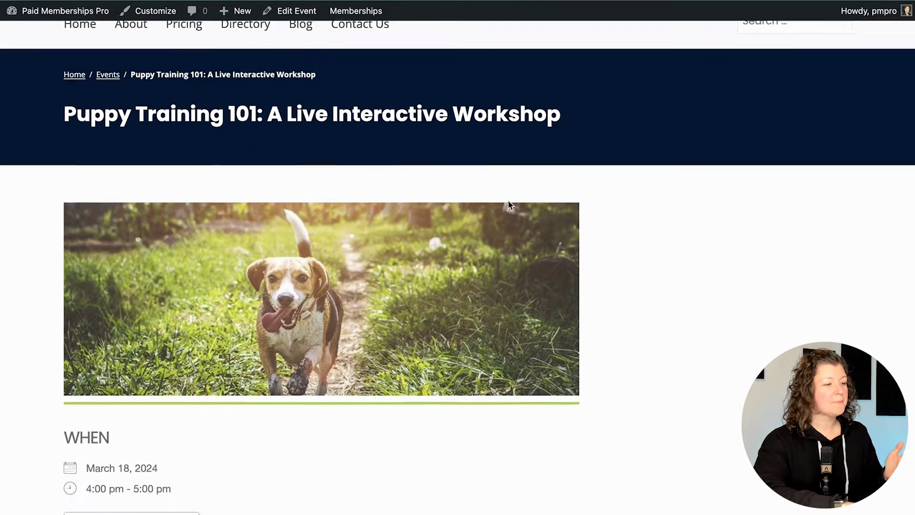
scroll(206, 238, down, 4)
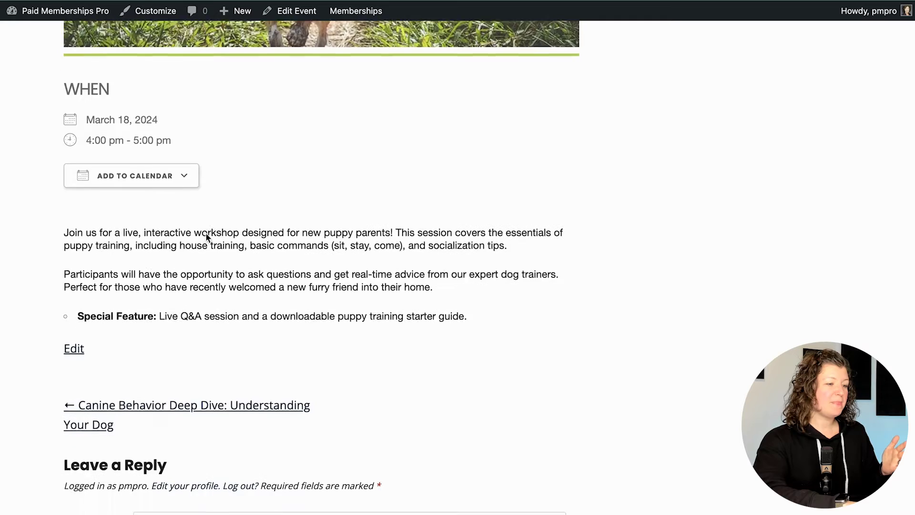
scroll(233, 213, up, 4)
scroll(232, 209, up, 8)
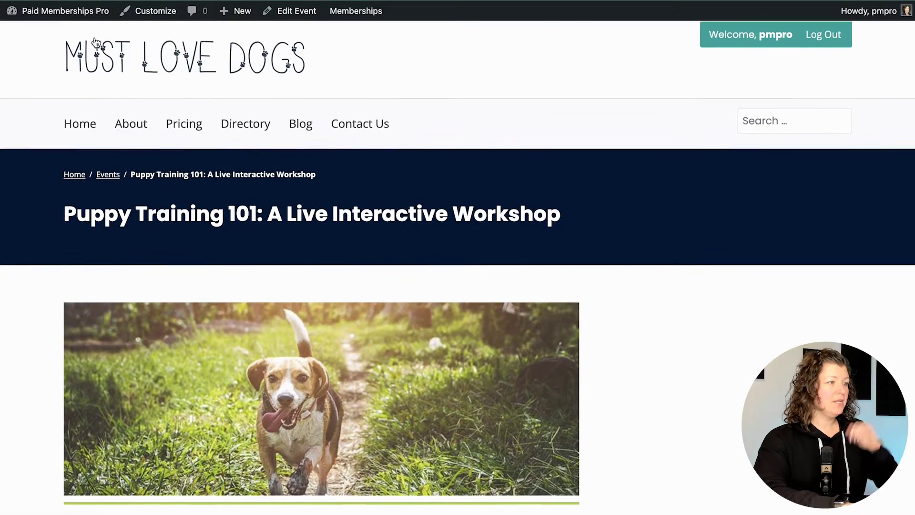
Step: From the admin dashboard, go to the Events list and start a new event
mouse_move(89, 19)
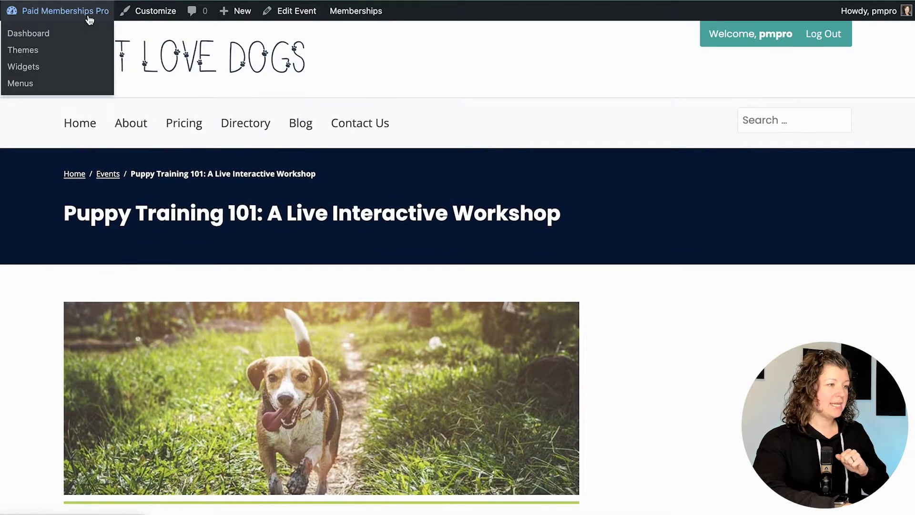
click(88, 16)
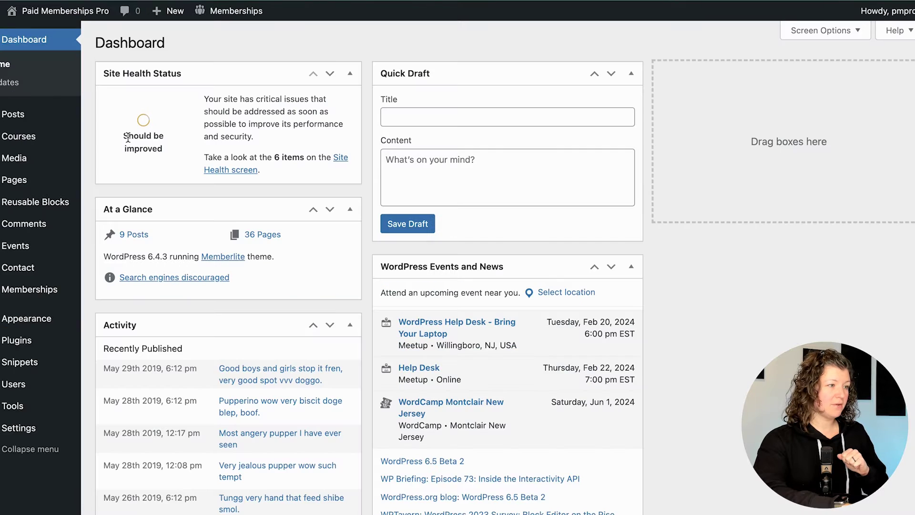
scroll(19, 157, down, 1)
mouse_move(19, 247)
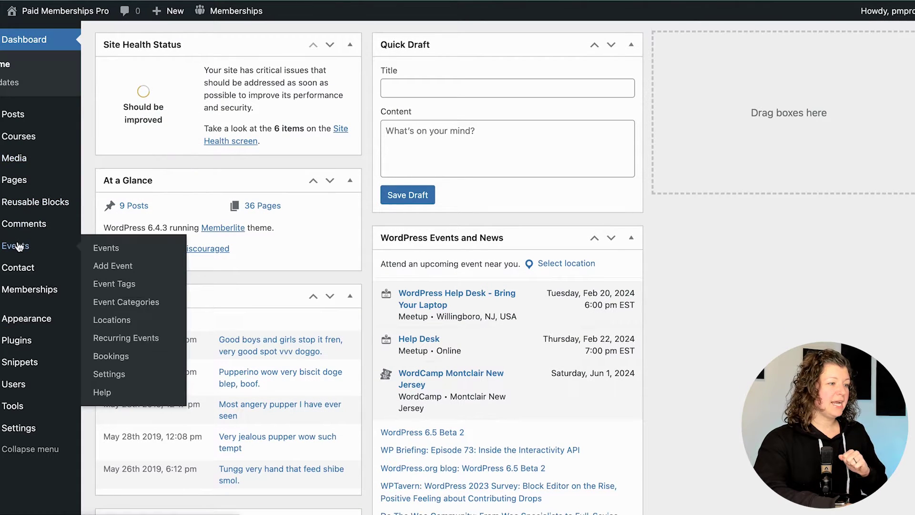
click(121, 252)
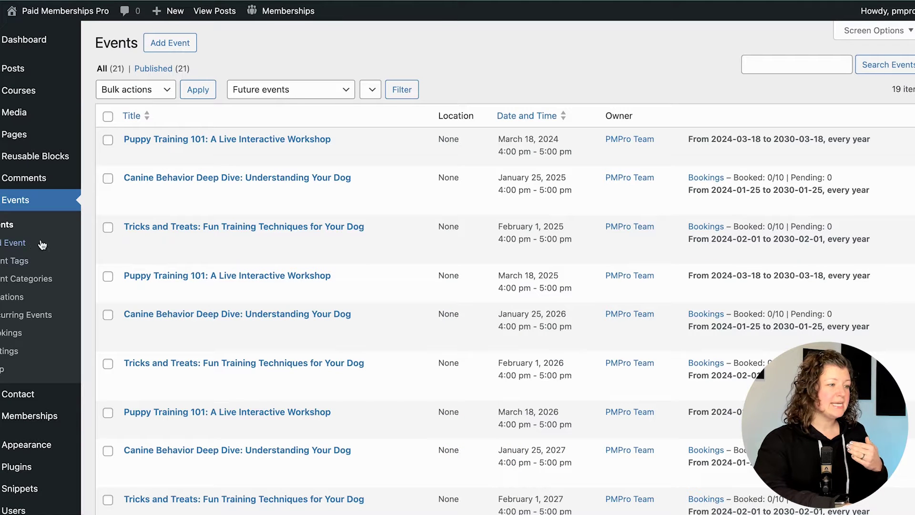
click(19, 244)
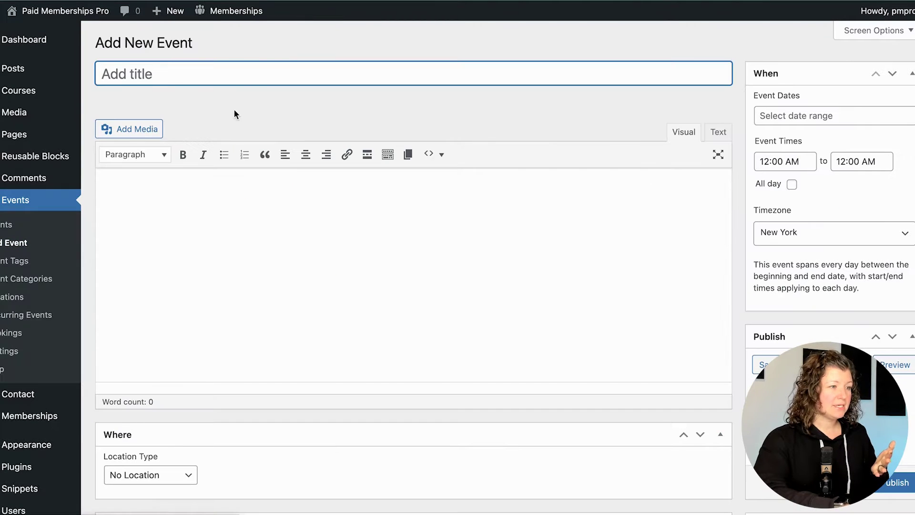
Step: Title the new event 'Events for Members Live Stream', fixing a typo, and review the editor
text(Evnets)
key(super+a)
text(Events)
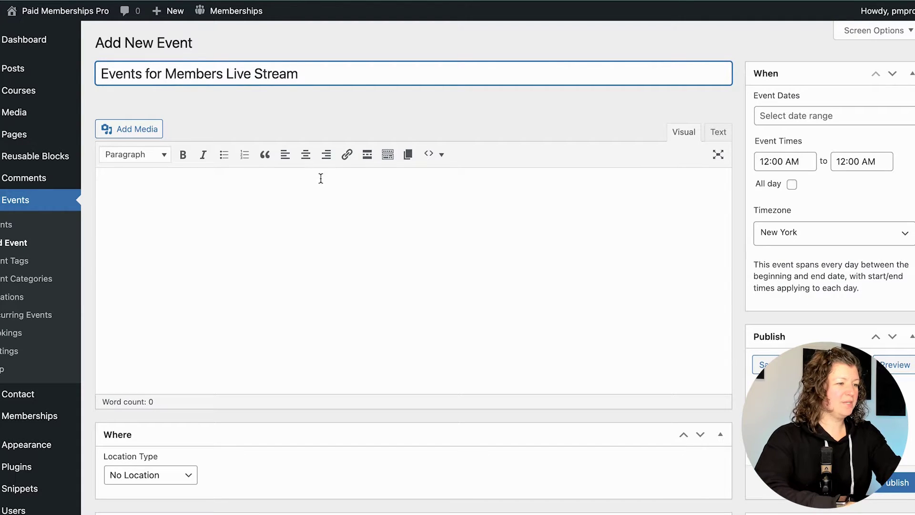
click(478, 182)
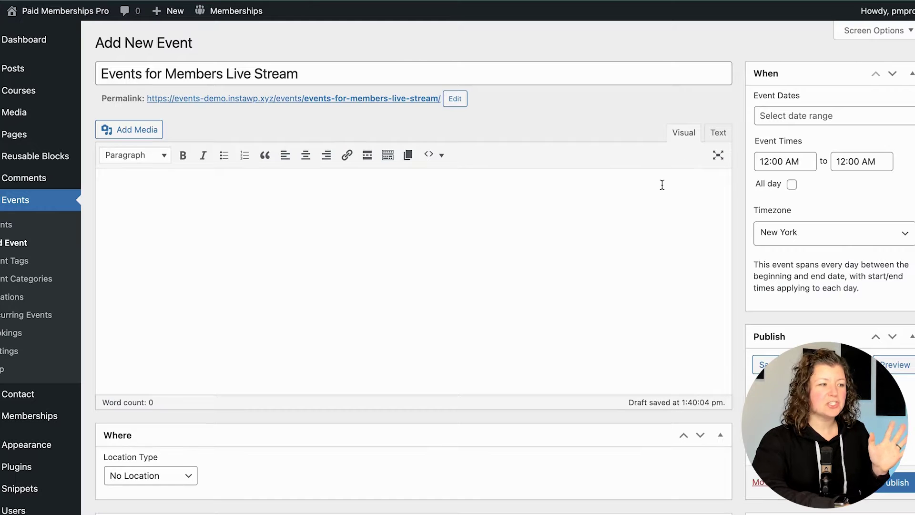
scroll(587, 261, down, 3)
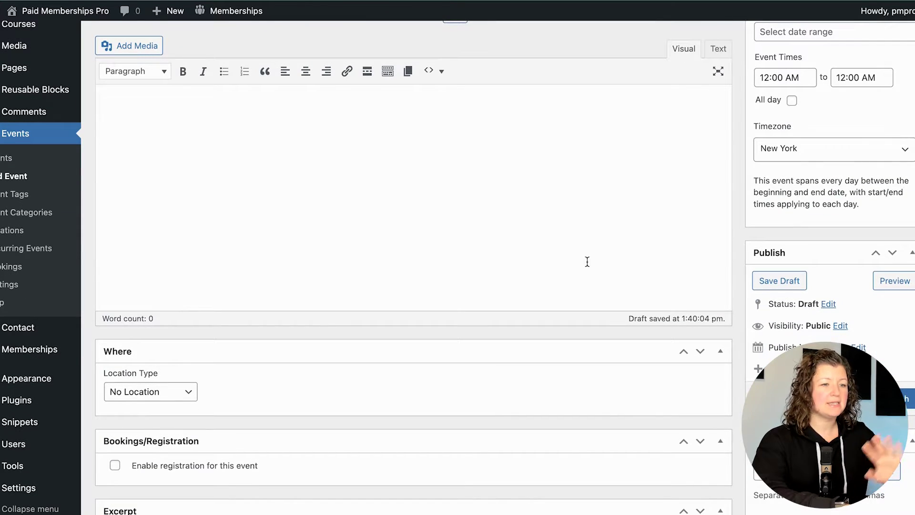
scroll(587, 261, down, 4)
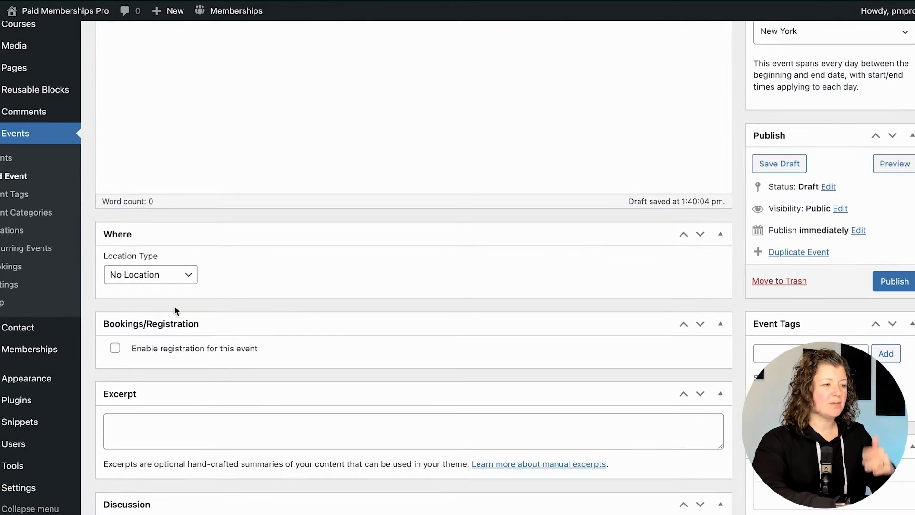
scroll(279, 275, down, 4)
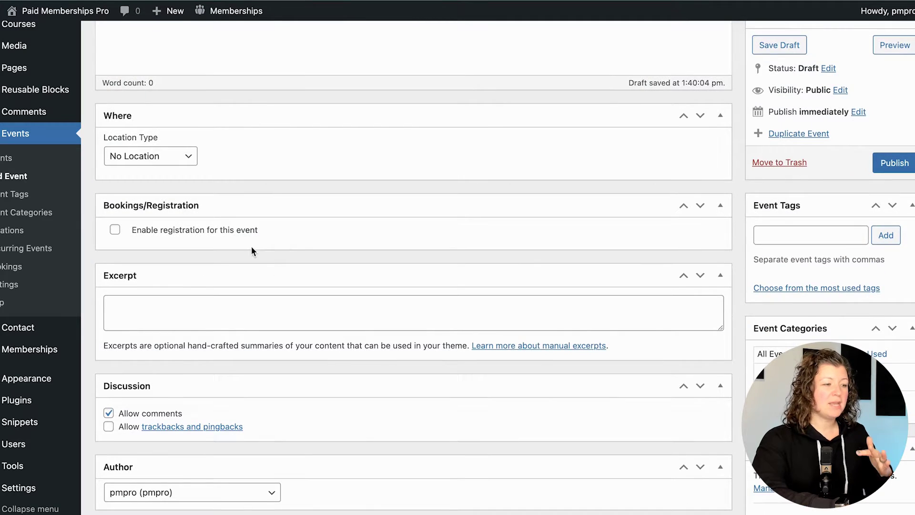
scroll(252, 251, down, 3)
scroll(406, 305, down, 6)
scroll(405, 303, up, 20)
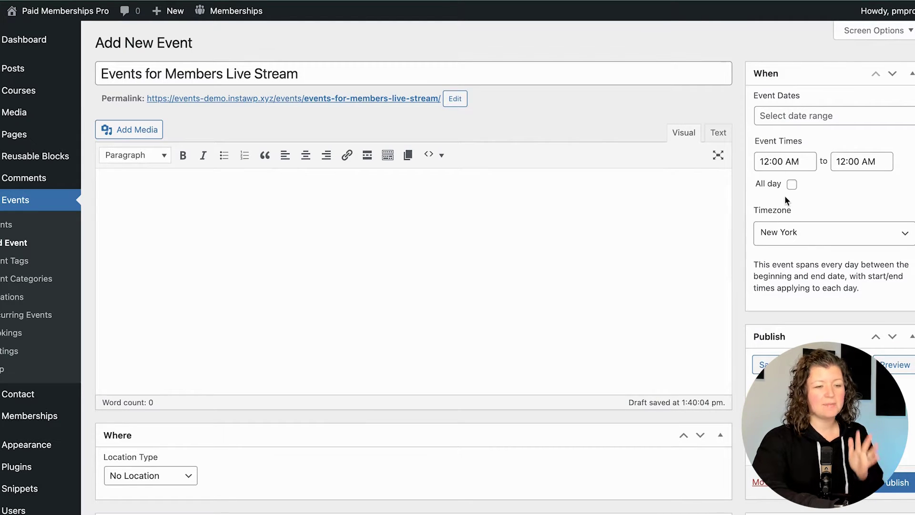
scroll(739, 247, down, 4)
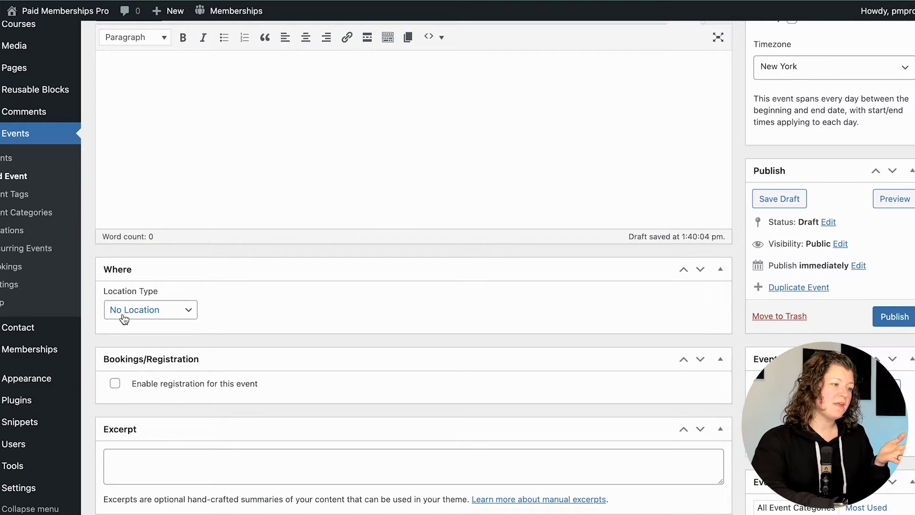
mouse_move(36, 358)
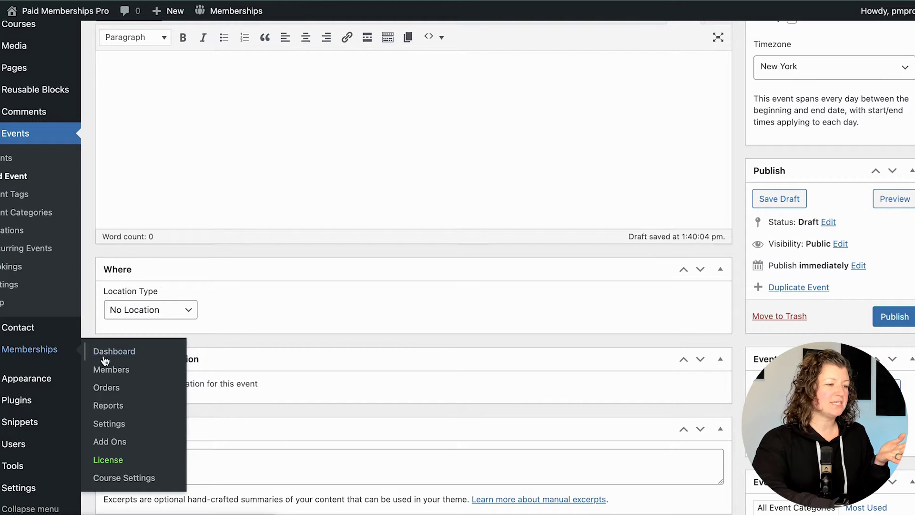
Step: Leave the unsaved editor for Add Ons, search 'event', and install the free Events add-on
click(113, 443)
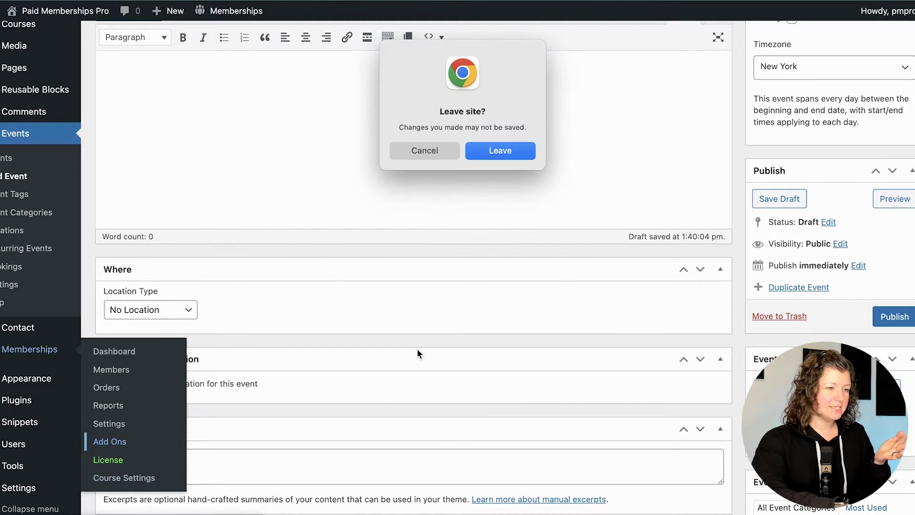
click(505, 150)
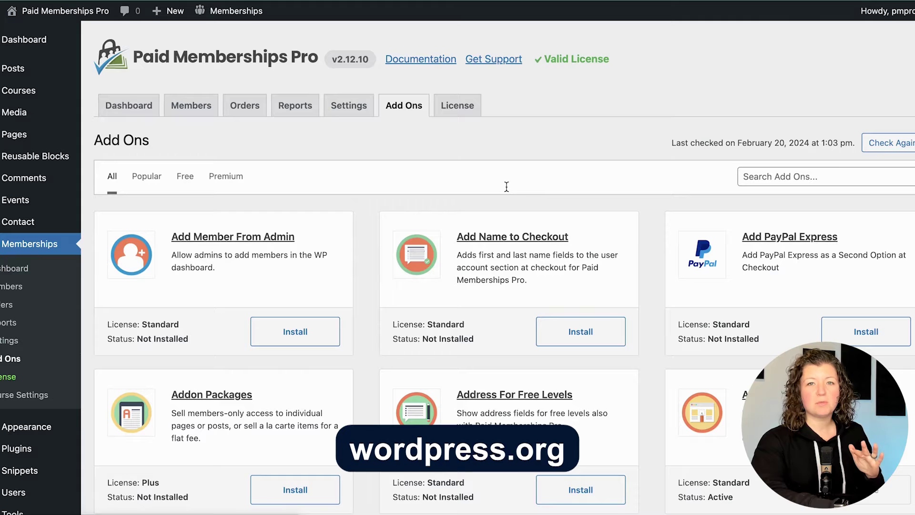
click(757, 176)
text(event)
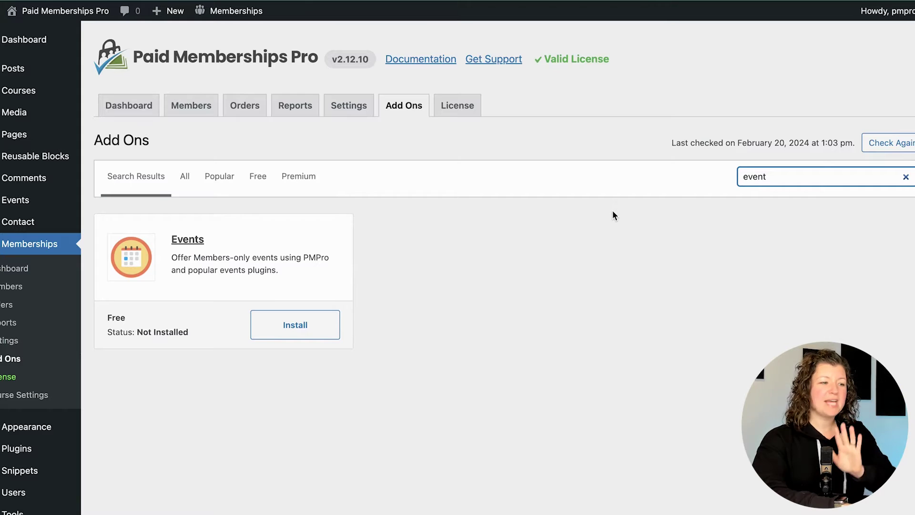
click(320, 329)
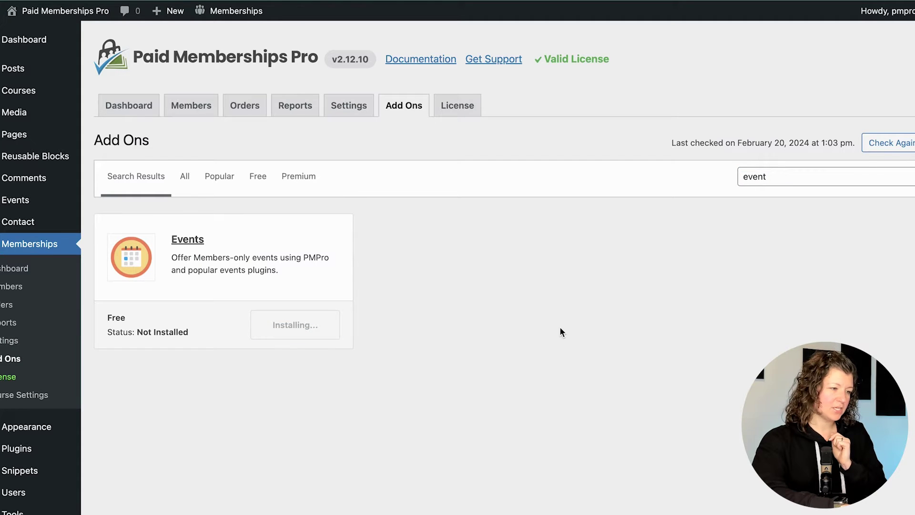
click(790, 179)
click(445, 280)
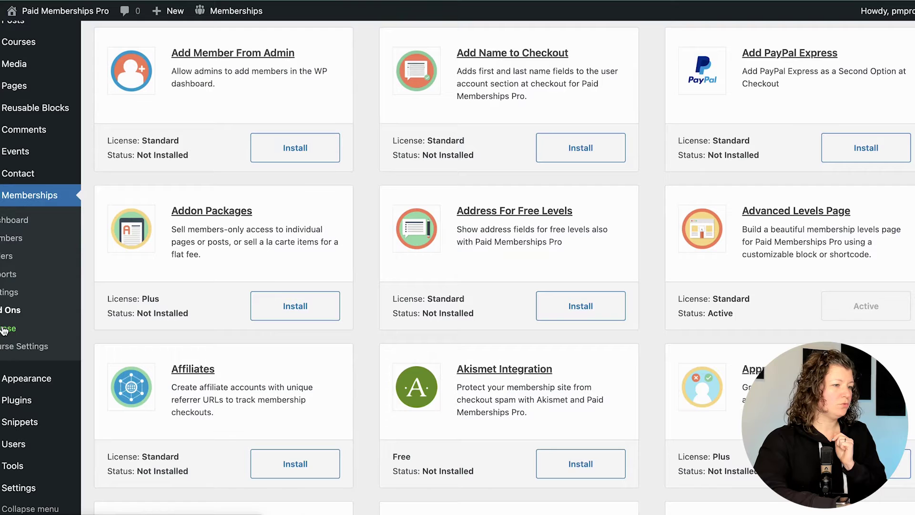
Step: Search the add-ons for 'event' again and activate the Events add-on
scroll(774, 81, up, 4)
click(802, 175)
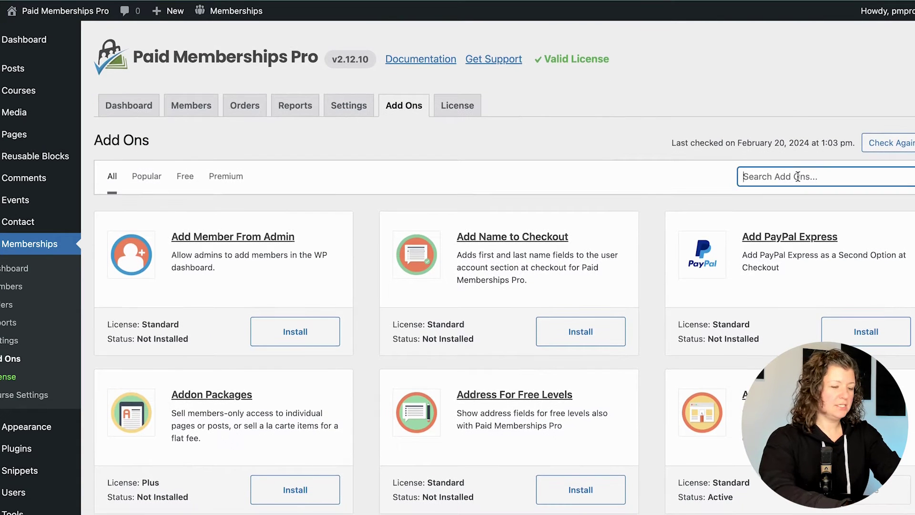
text(events)
click(289, 326)
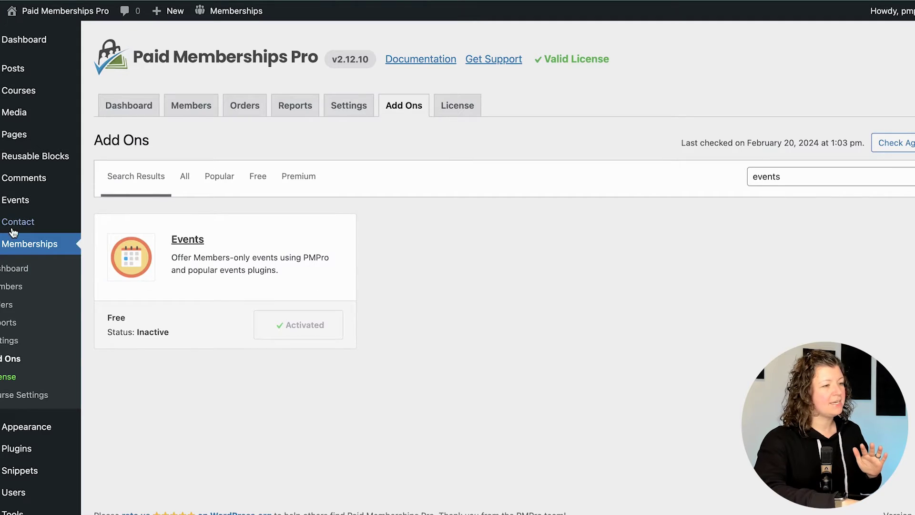
mouse_move(17, 200)
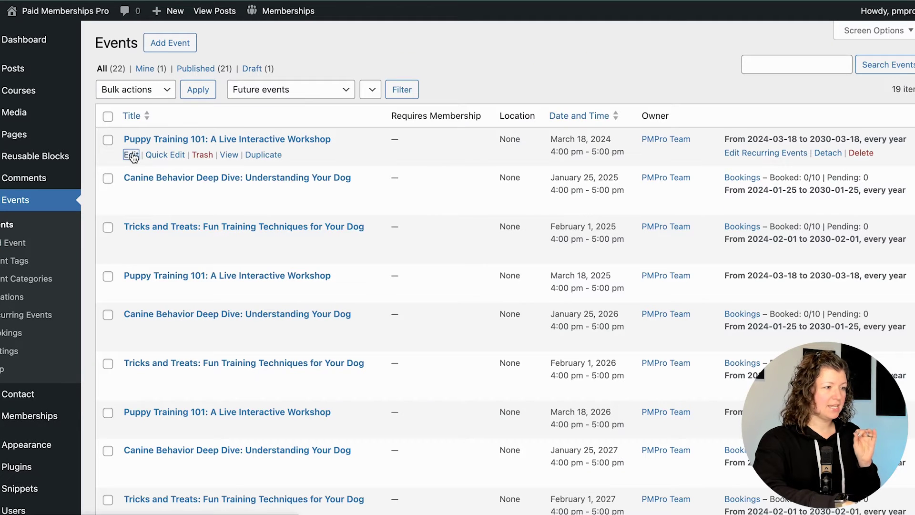
Step: Edit Puppy Training 101, dismiss the recurring-event warning, and require all membership levels
click(131, 155)
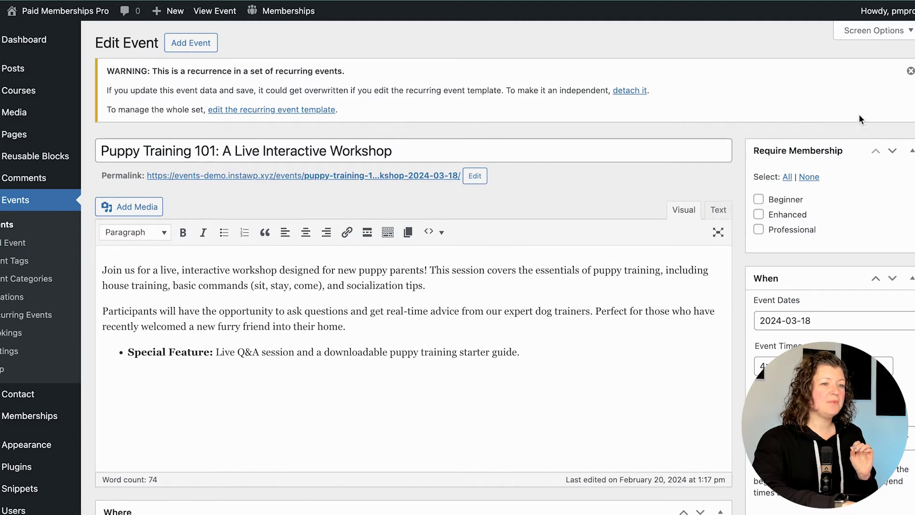
click(909, 72)
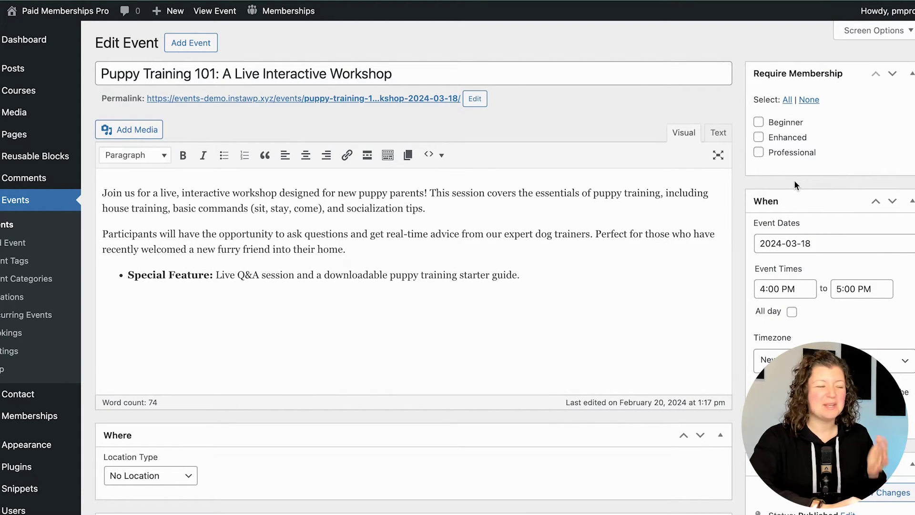
click(785, 100)
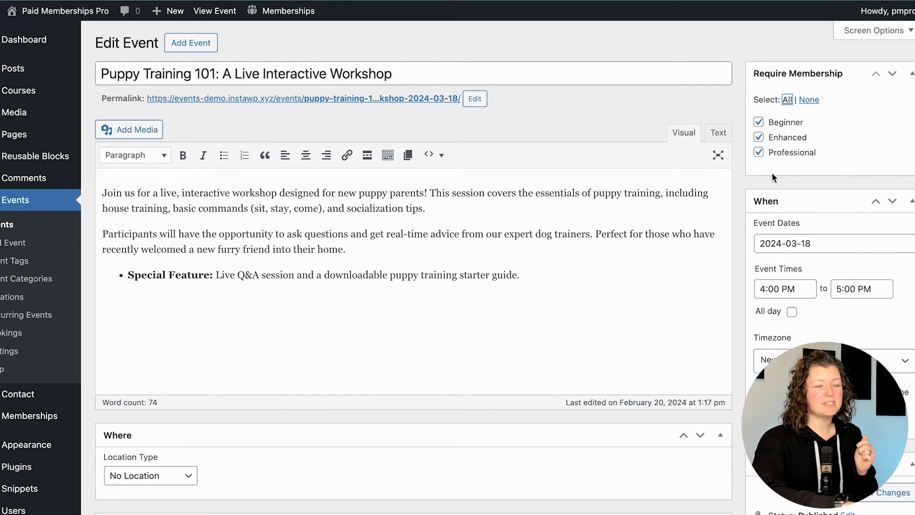
scroll(834, 218, down, 6)
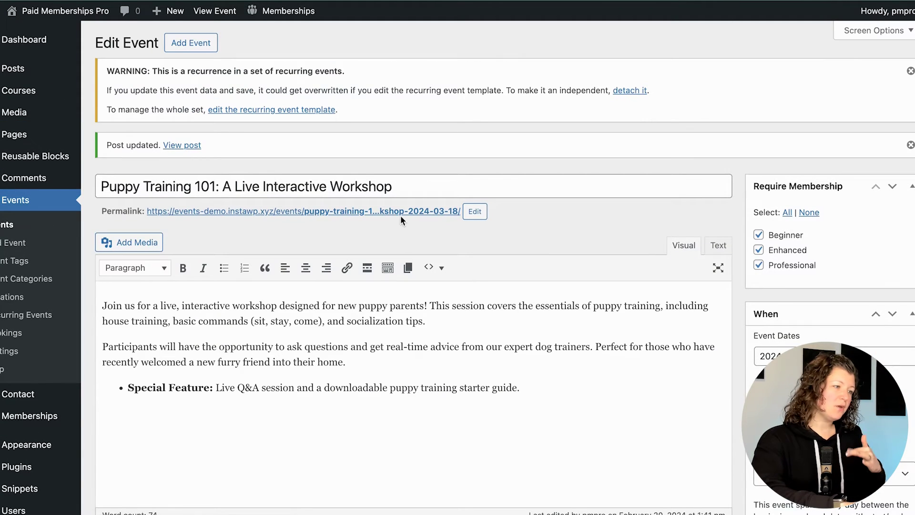
Step: View the updated Puppy Training 101 page and read its members-only restriction notice
click(180, 146)
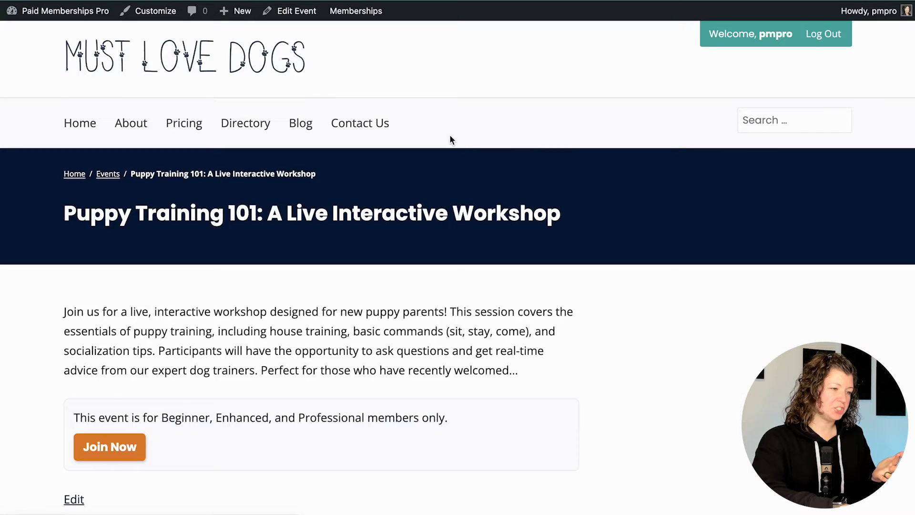
scroll(450, 138, down, 4)
drag(73, 124, 530, 189)
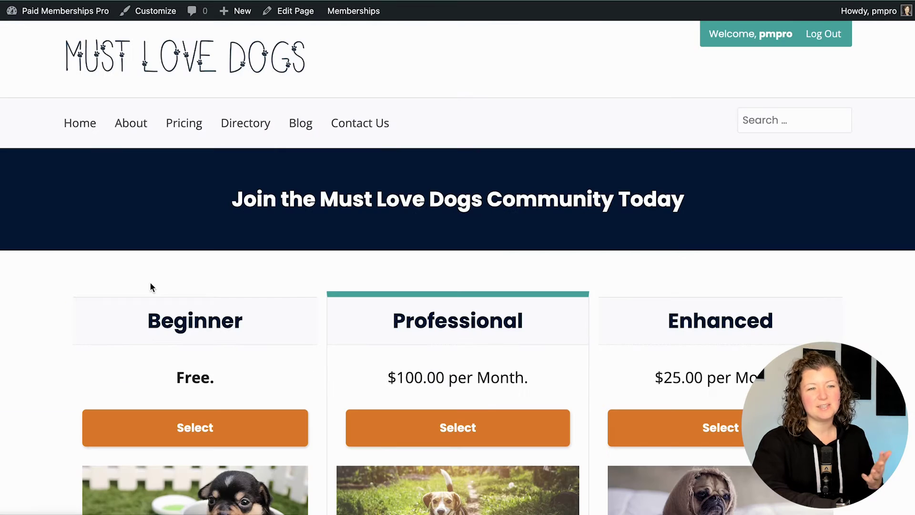
Step: Select the Professional level, enter a company name and position 'Owner', and submit checkout
scroll(255, 271, down, 2)
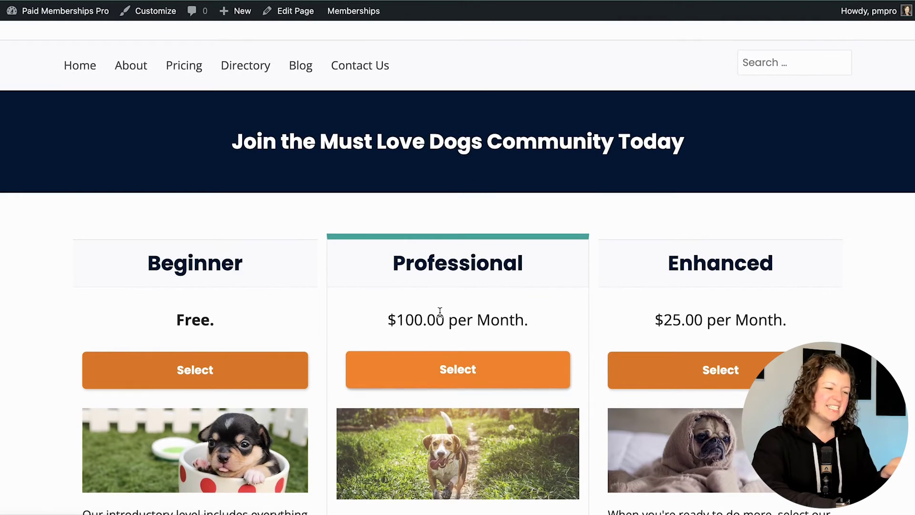
click(458, 370)
scroll(437, 305, down, 10)
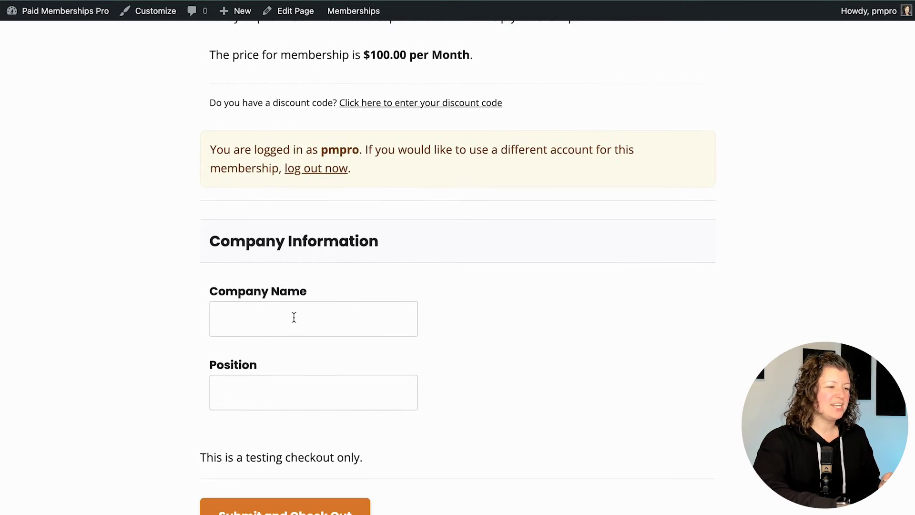
click(294, 318)
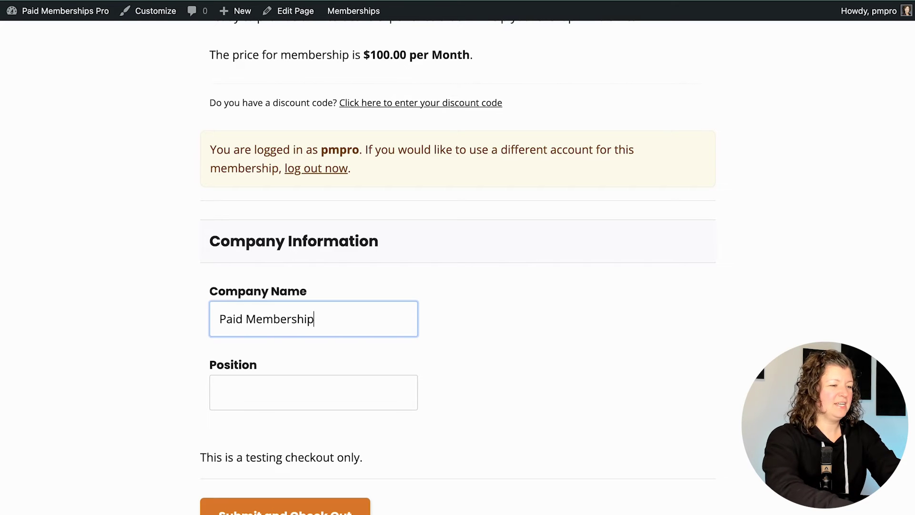
click(313, 392)
text(Owner)
scroll(295, 318, down, 2)
click(300, 430)
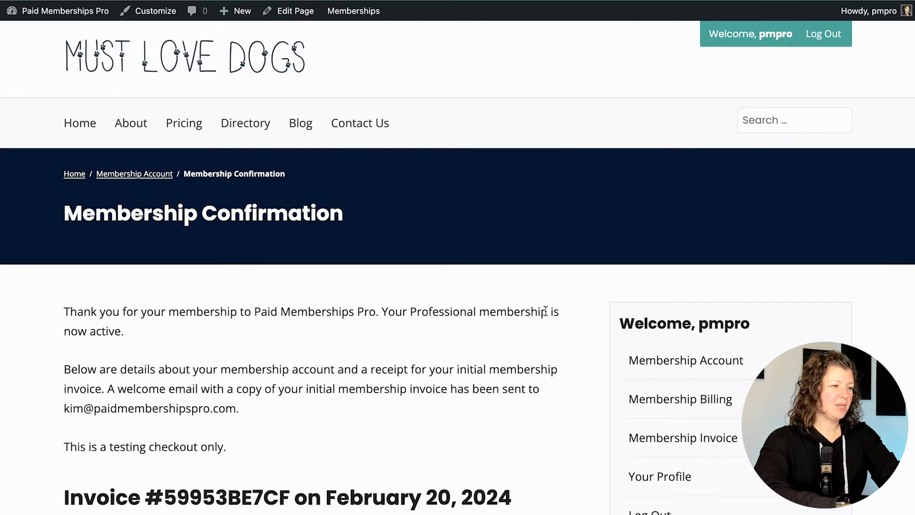
Step: Return to /events and scroll through Puppy Training 101's full description as a member
text(events-demo.instawp.xyz/events)
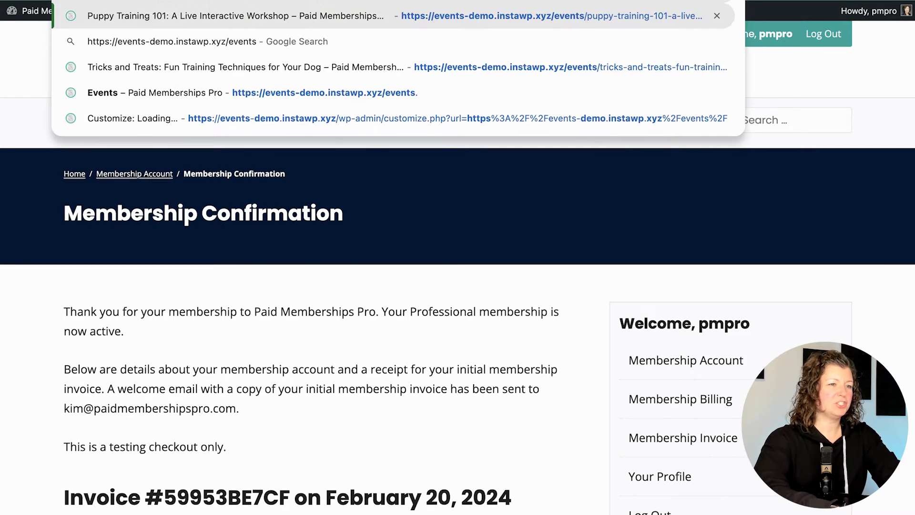
key(Return)
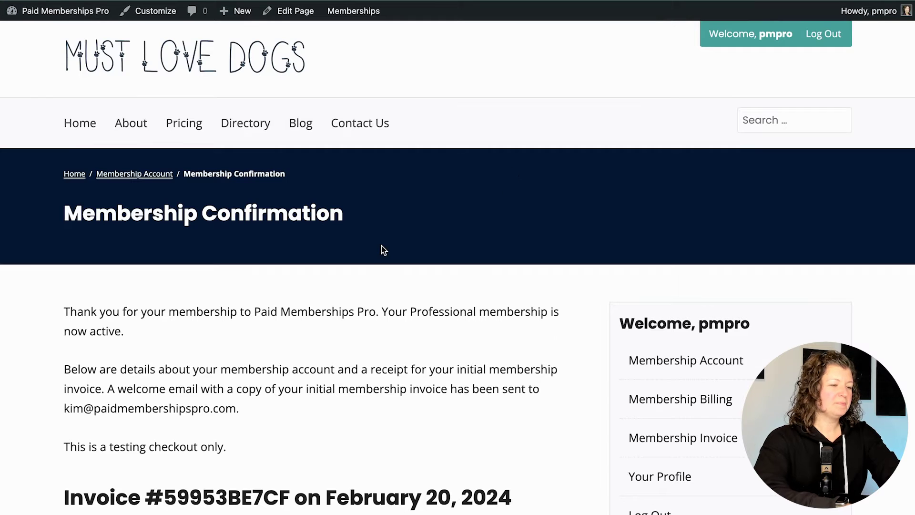
scroll(382, 245, down, 5)
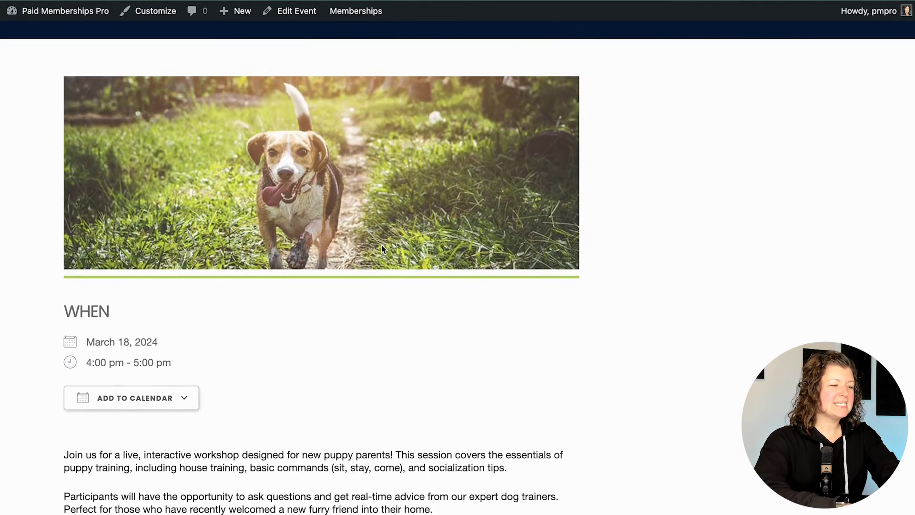
scroll(383, 248, down, 5)
scroll(296, 156, down, 2)
scroll(295, 156, up, 3)
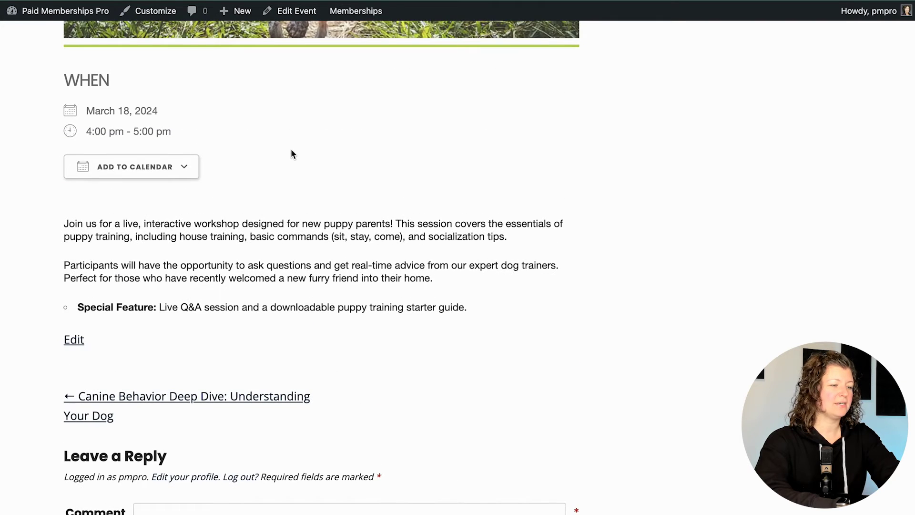
scroll(291, 154, down, 3)
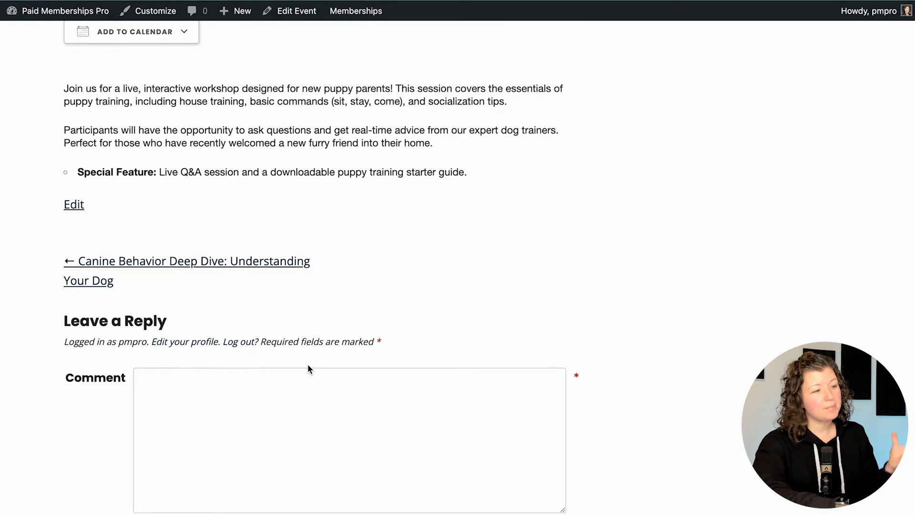
scroll(308, 364, up, 5)
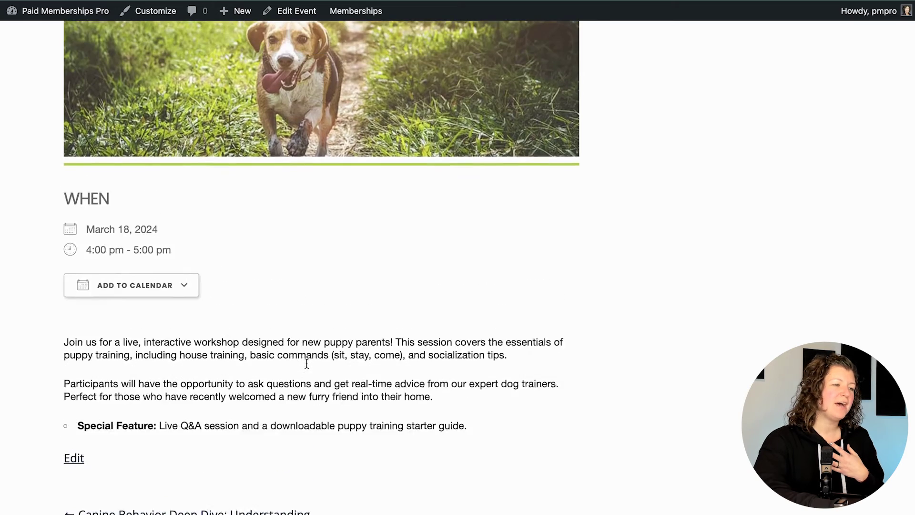
scroll(305, 362, up, 5)
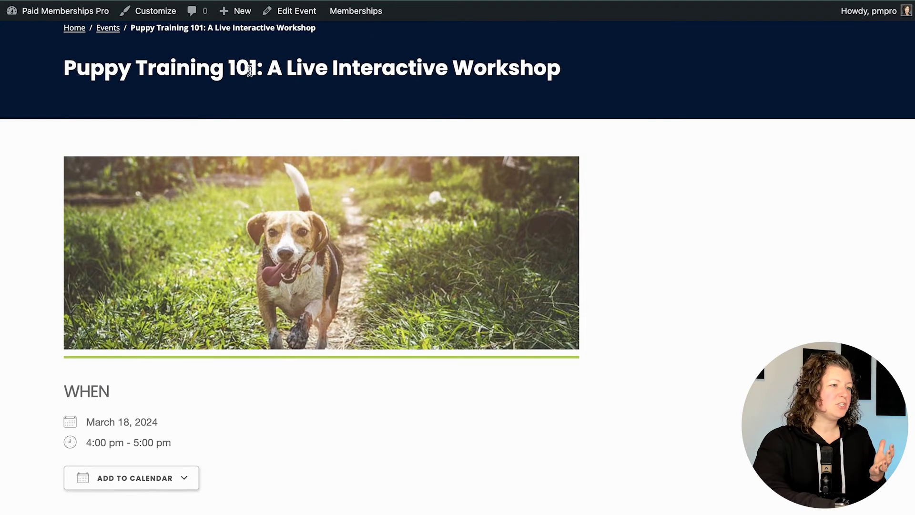
mouse_move(359, 17)
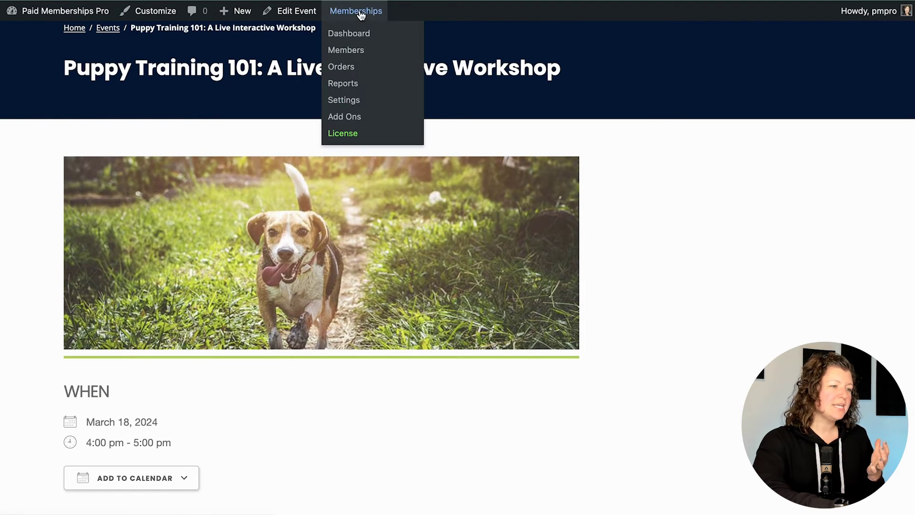
Step: Set Show Excerpts to Non-Members to 'No - Hide excerpts', save, and return to the home page
click(345, 101)
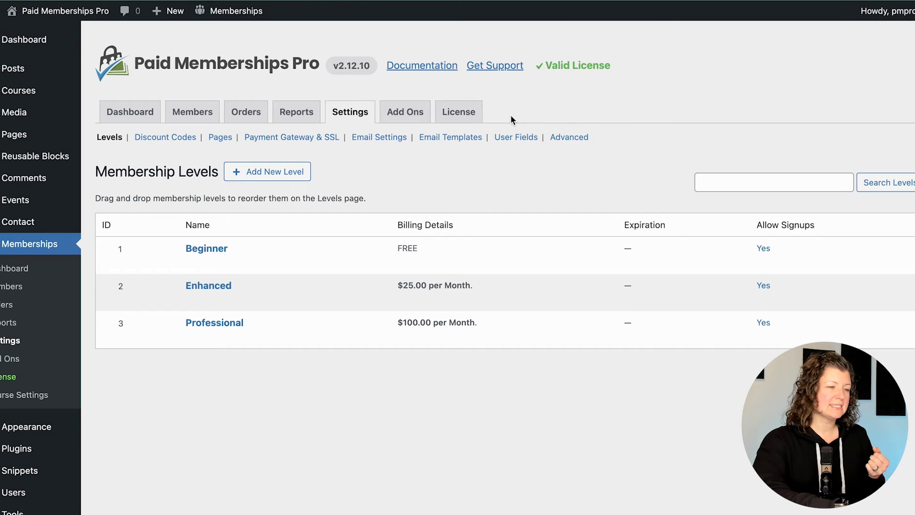
click(558, 143)
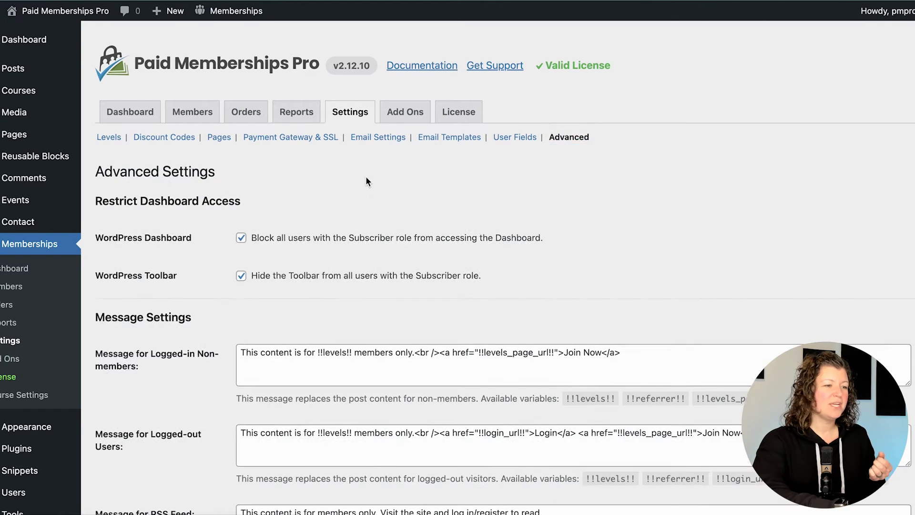
scroll(365, 175, down, 5)
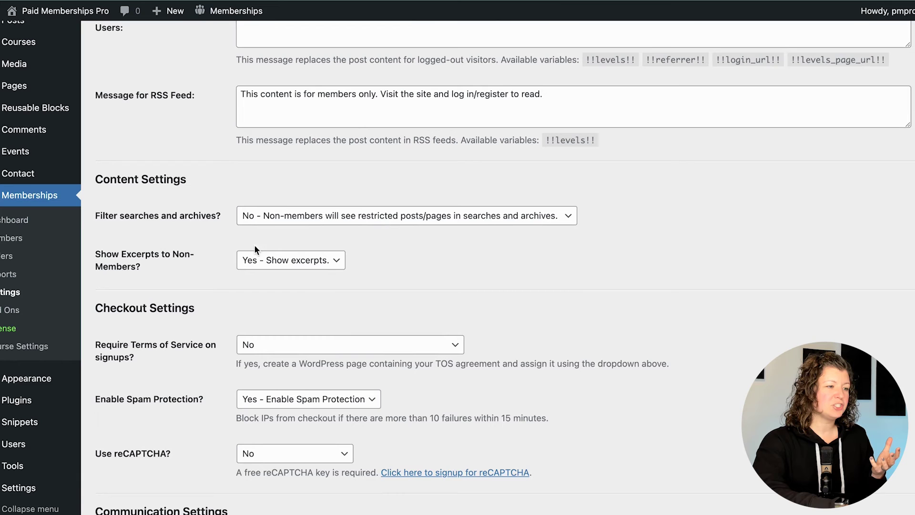
click(301, 261)
click(305, 246)
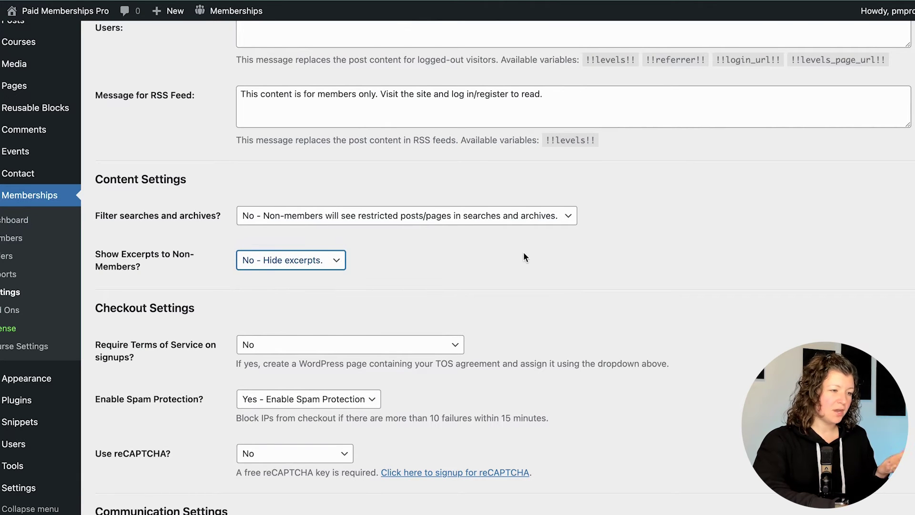
scroll(517, 252, down, 9)
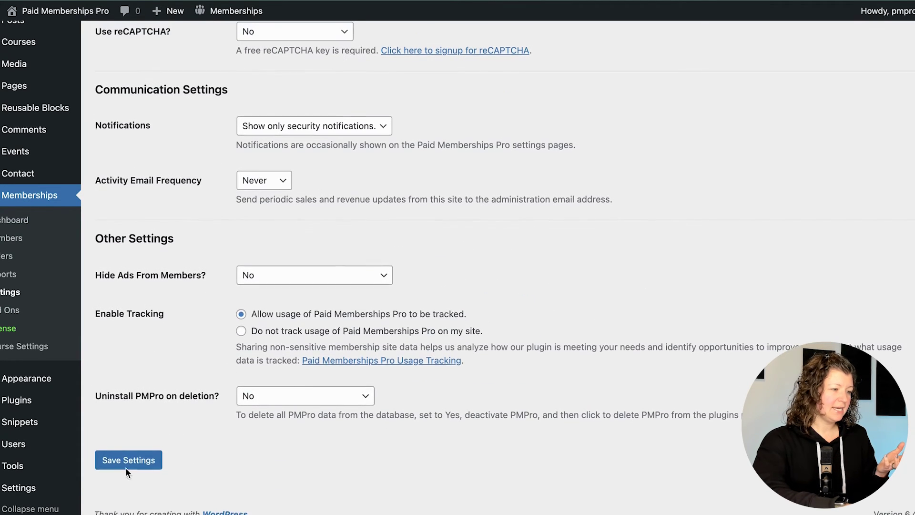
click(130, 462)
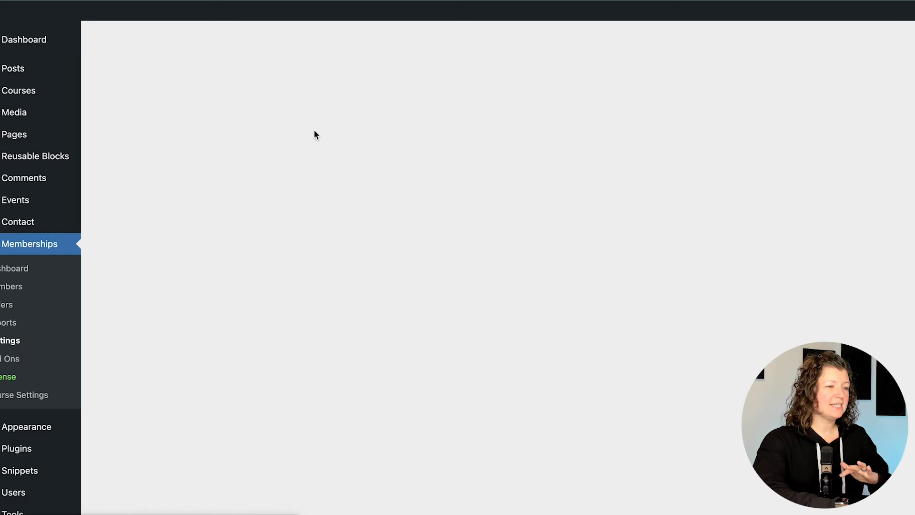
scroll(252, 232, down, 3)
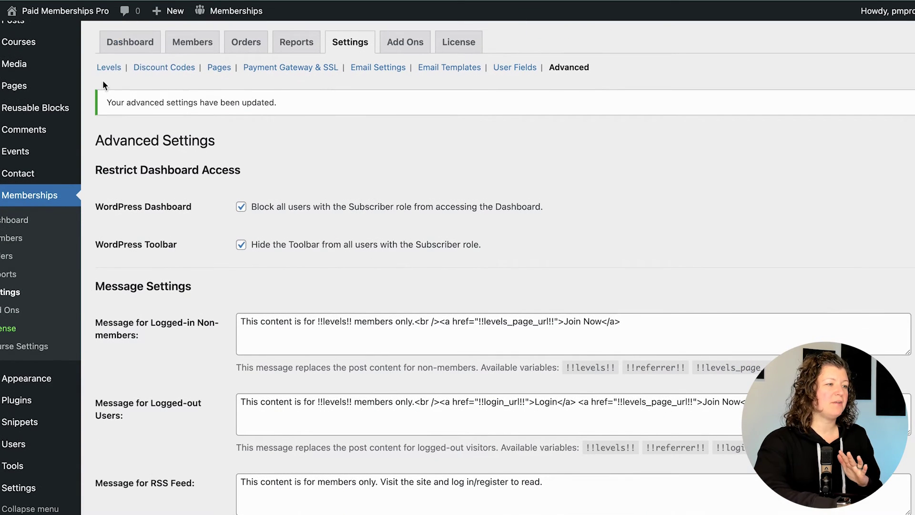
click(78, 12)
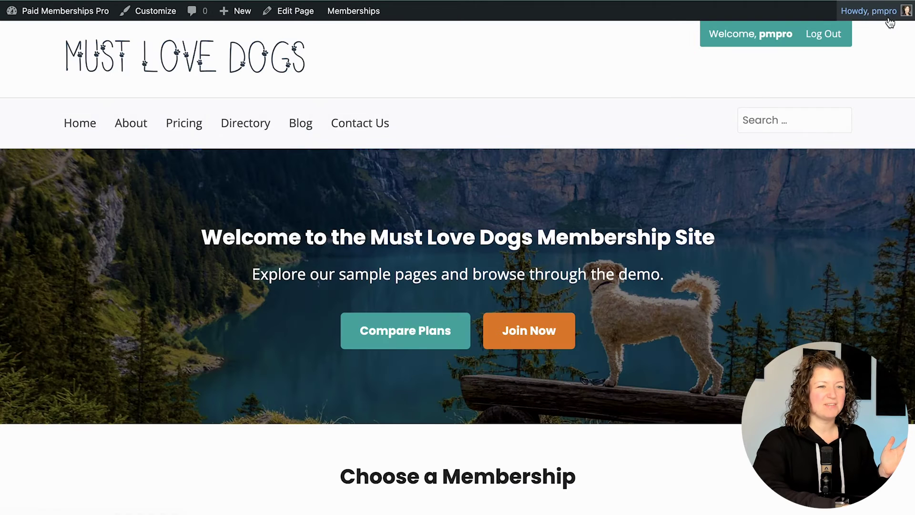